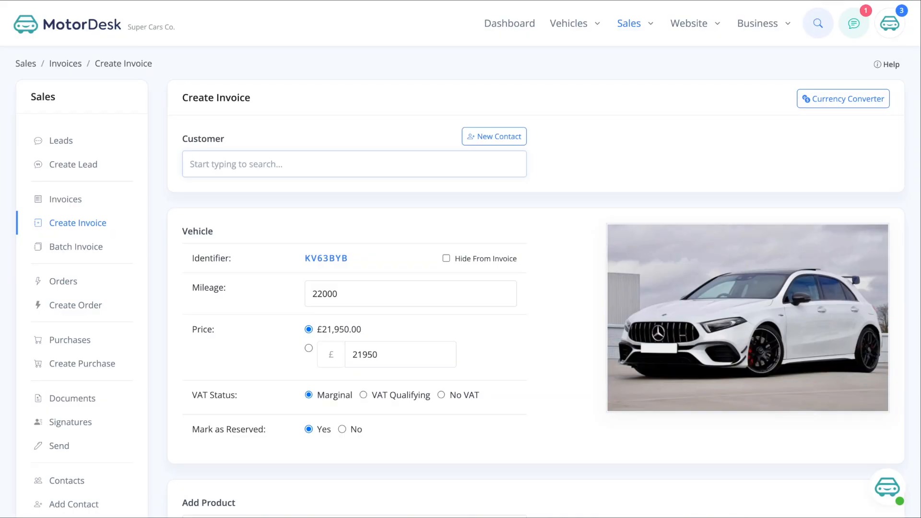
- Select the existing private customer's contact for the invoice and add the 1-Year Warranty product alongside the Mercedes-Benz
type("jim")
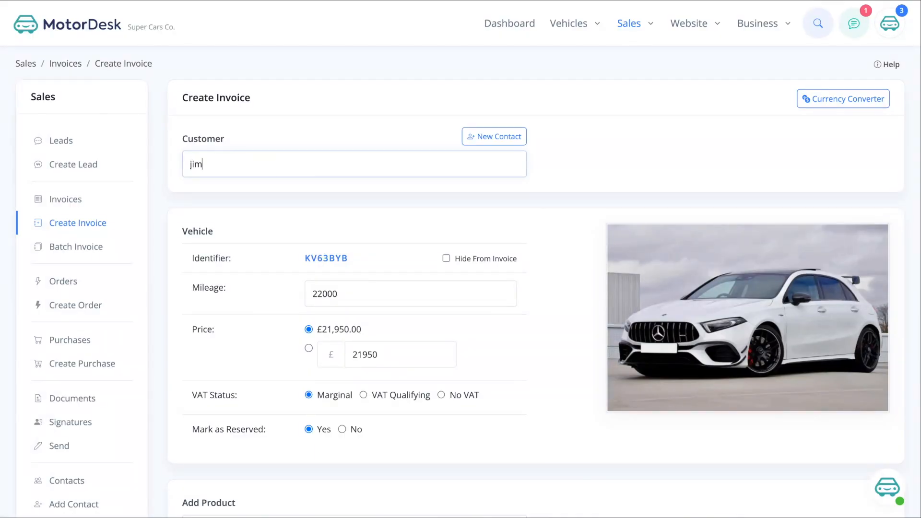
left_click(321, 214)
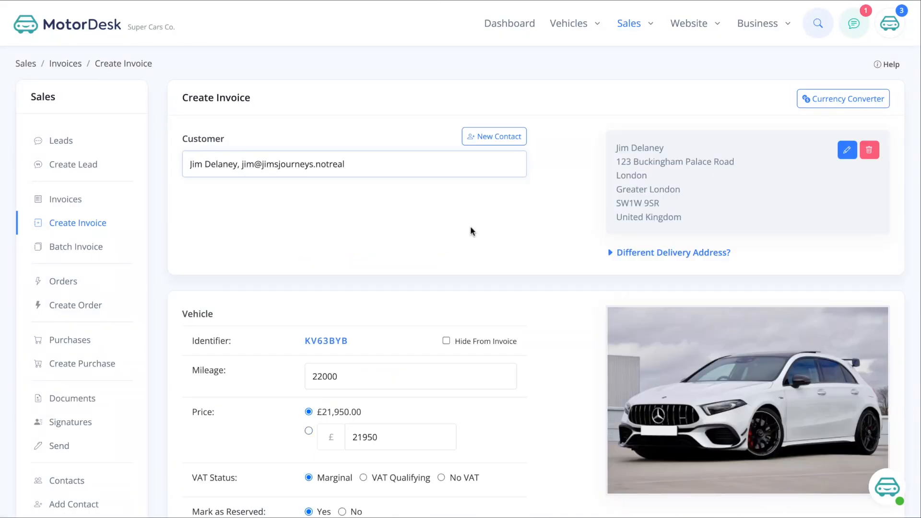
scroll(470, 232, "down", 7)
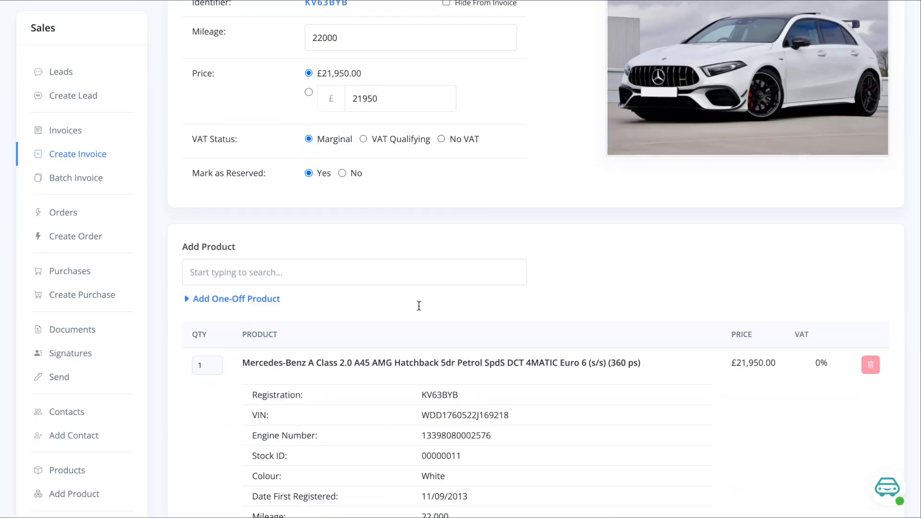
scroll(443, 232, "down", 2)
left_click(267, 188)
left_click(242, 220)
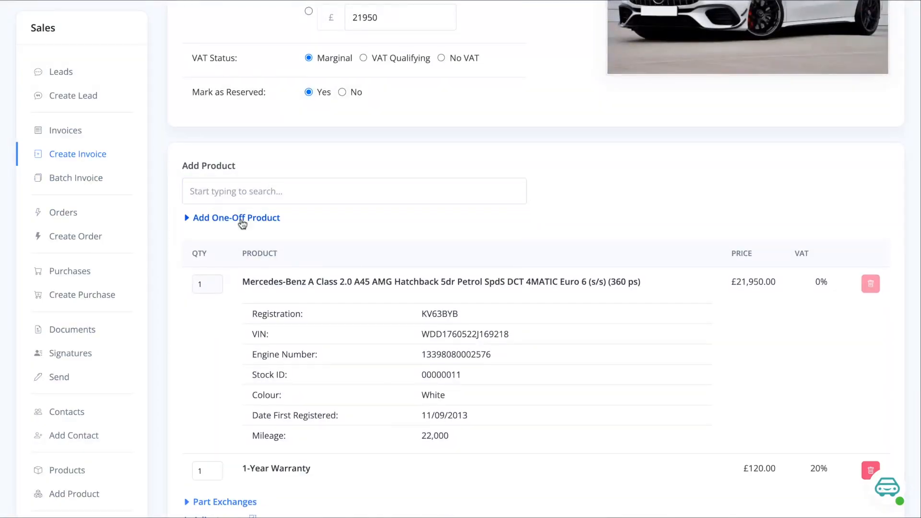
- Expand the invoice's finance details, set the finance amount to £5000 and choose Finance Company as the finance provider
scroll(427, 249, "down", 2)
scroll(404, 271, "down", 5)
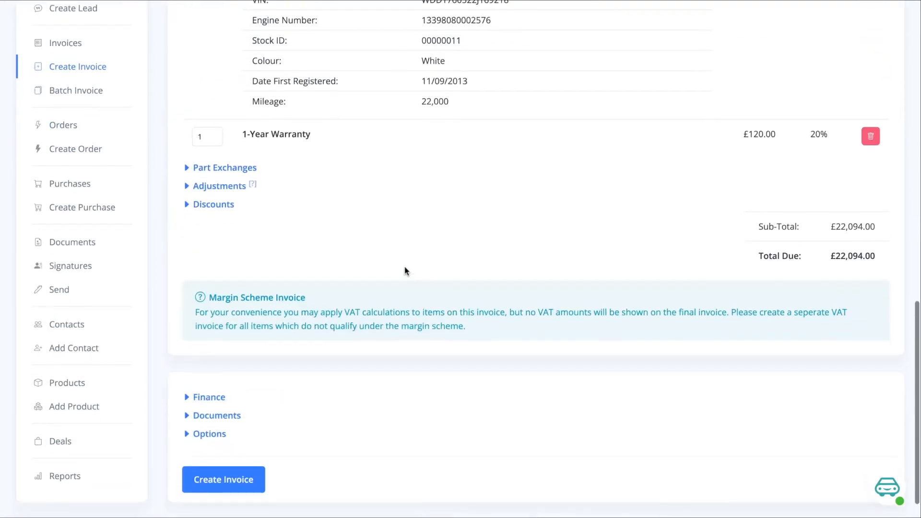
scroll(404, 271, "down", 1)
left_click(207, 366)
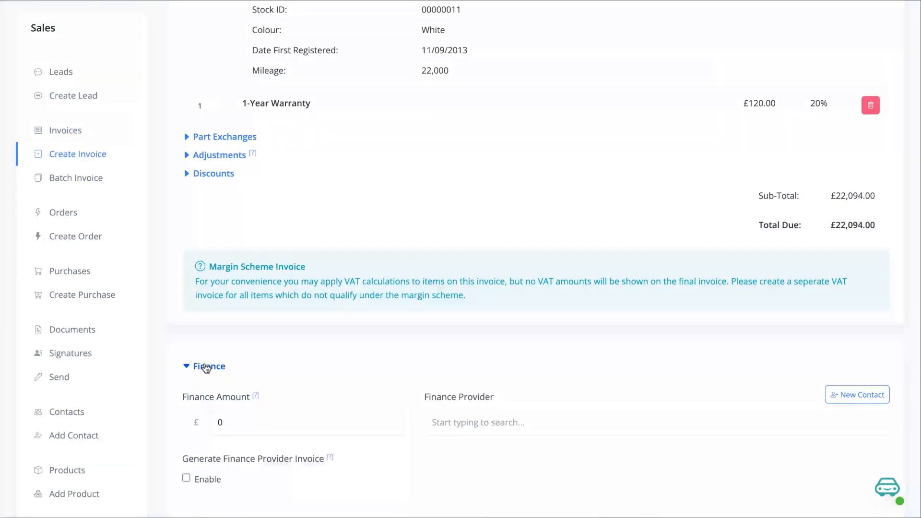
scroll(206, 368, "down", 3)
left_click(289, 288)
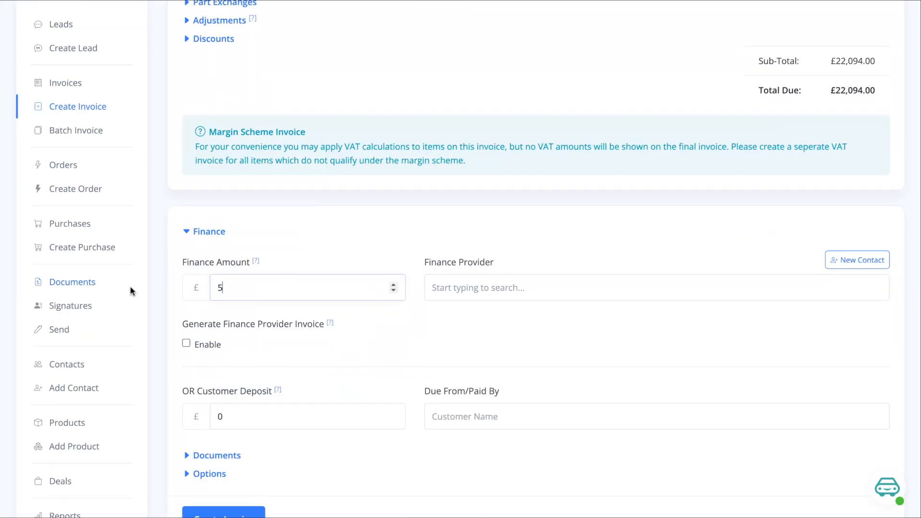
type("5000")
left_click(434, 346)
type("finance")
left_click(472, 392)
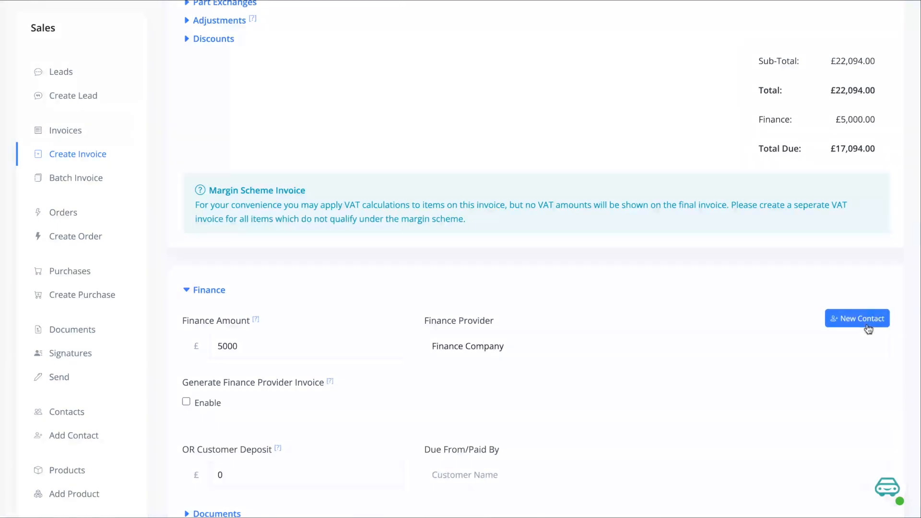
- Create the invoice and review the resulting draft's line items, notes and totals
scroll(868, 328, "down", 3)
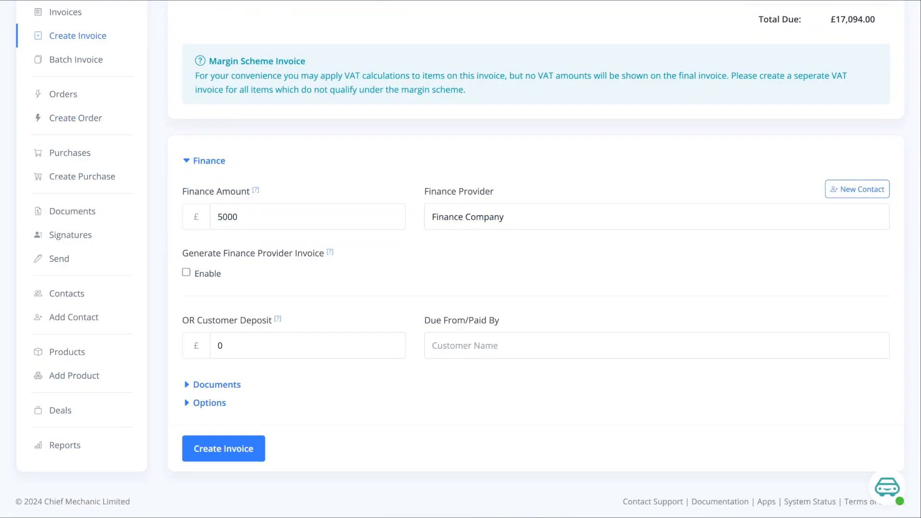
left_click(242, 441)
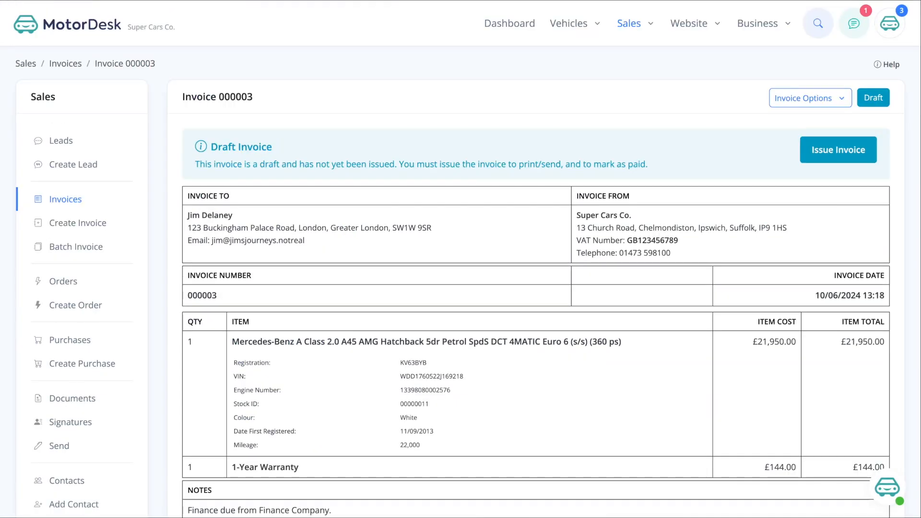
scroll(460, 259, "down", 3)
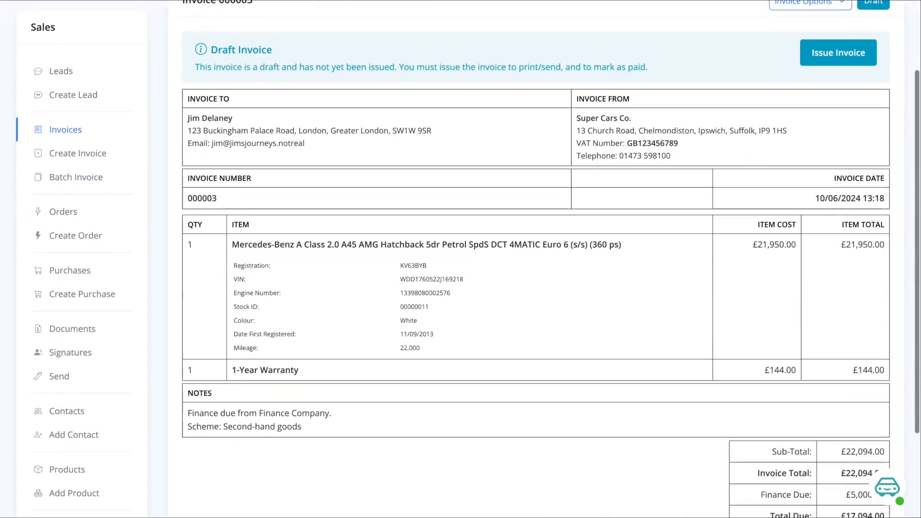
scroll(460, 259, "up", 3)
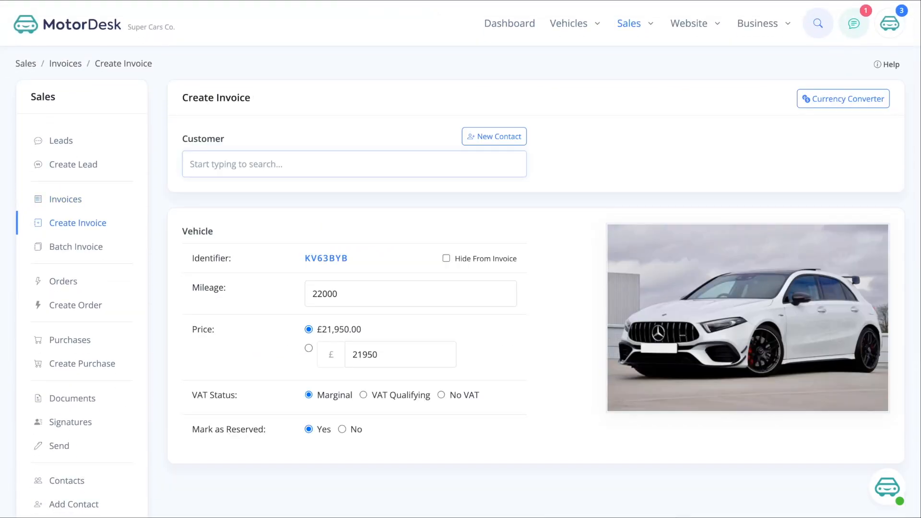
- Search for "finance" on the new invoice and select Finance Company as the customer
left_click(241, 164)
type("finance")
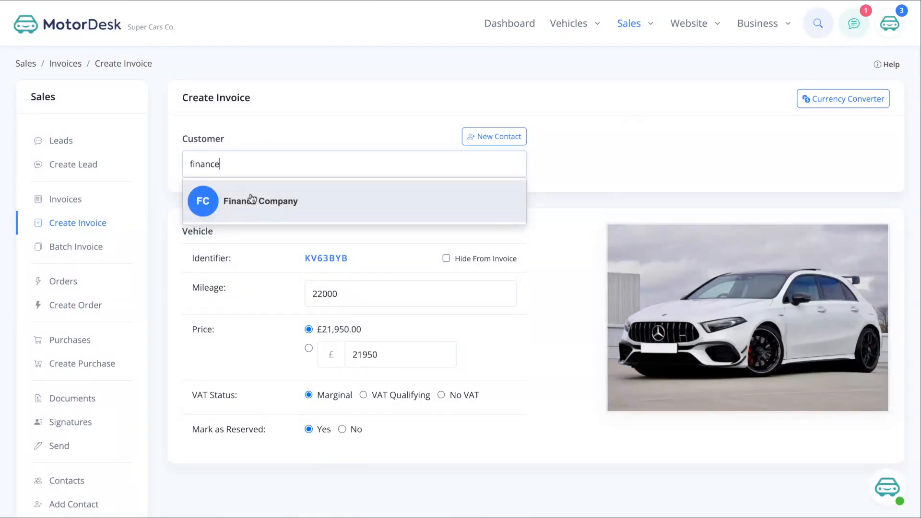
left_click(252, 198)
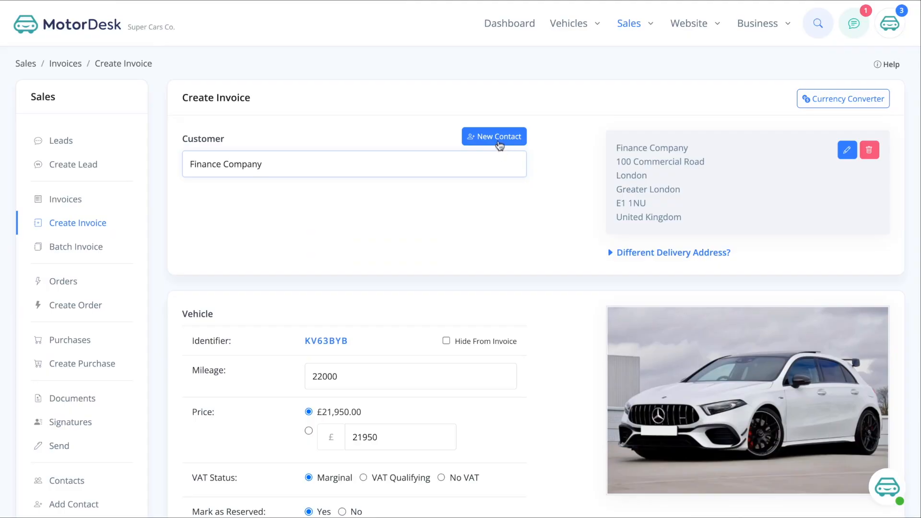
- Set the customer deposit to £5000 and enter the private customer's name as the party it is due from
scroll(402, 208, "down", 10)
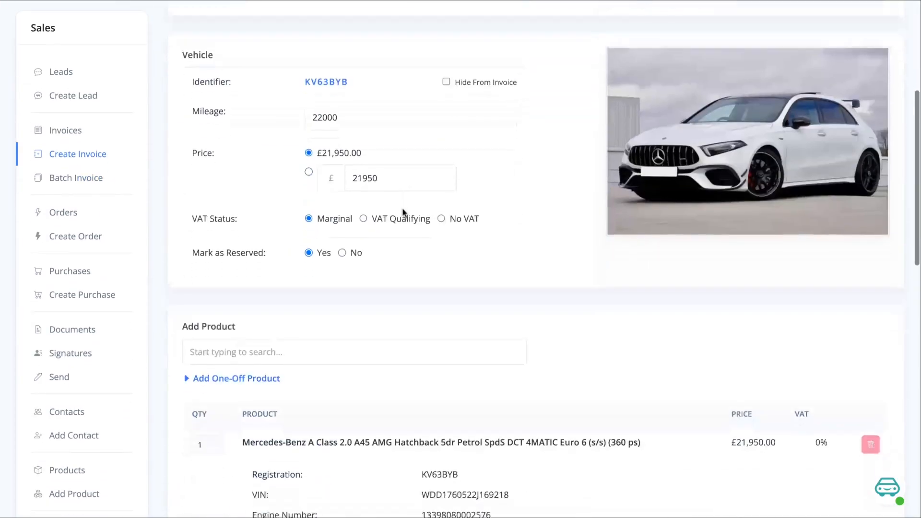
scroll(383, 242, "down", 1)
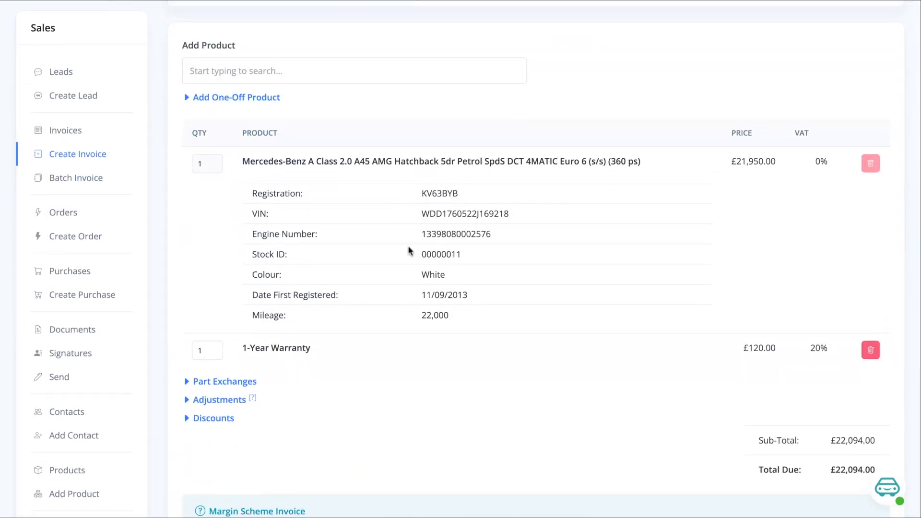
scroll(307, 365, "down", 9)
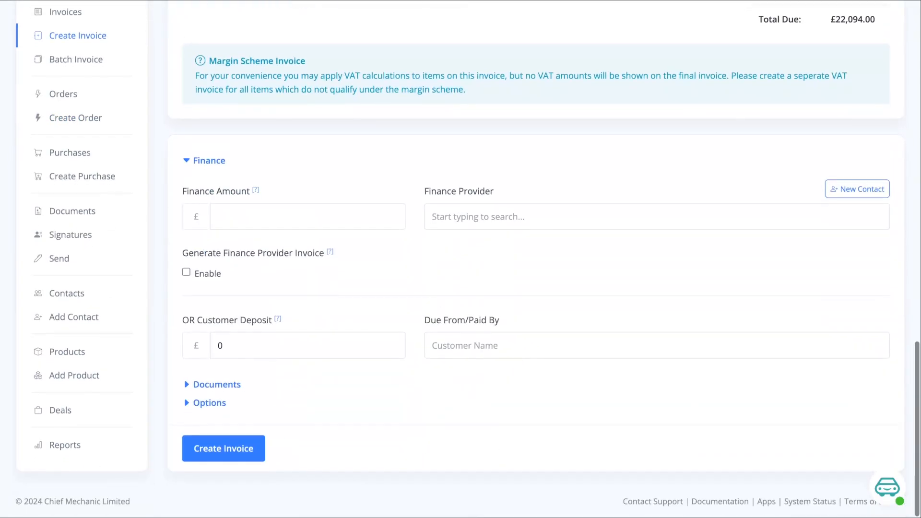
left_click(278, 347)
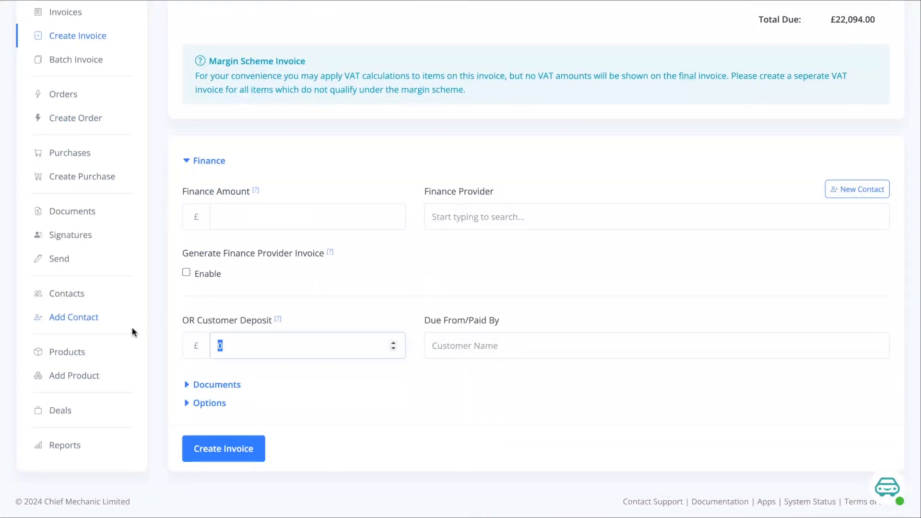
type("5000")
left_click(467, 409)
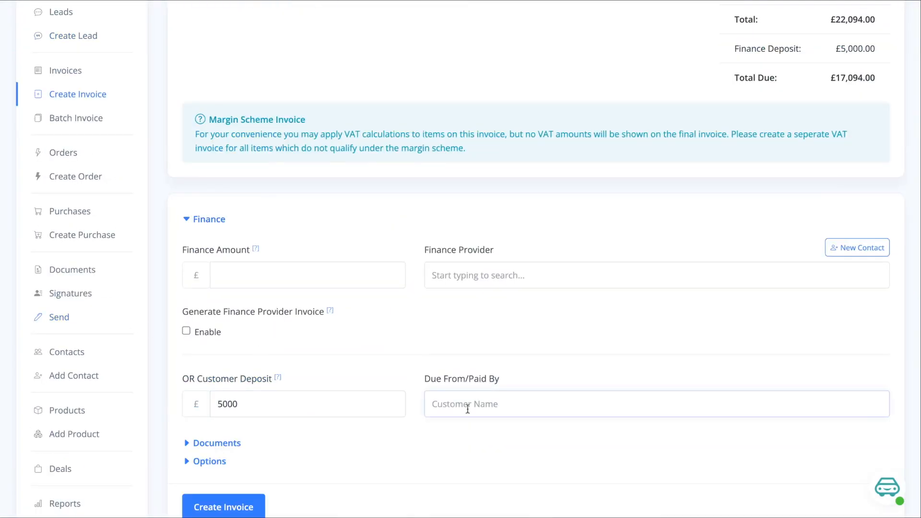
type("Ji")
- Create the invoice addressed to Finance Company and review the draft's delivery address, vehicle details and notes
scroll(461, 259, "down", 1)
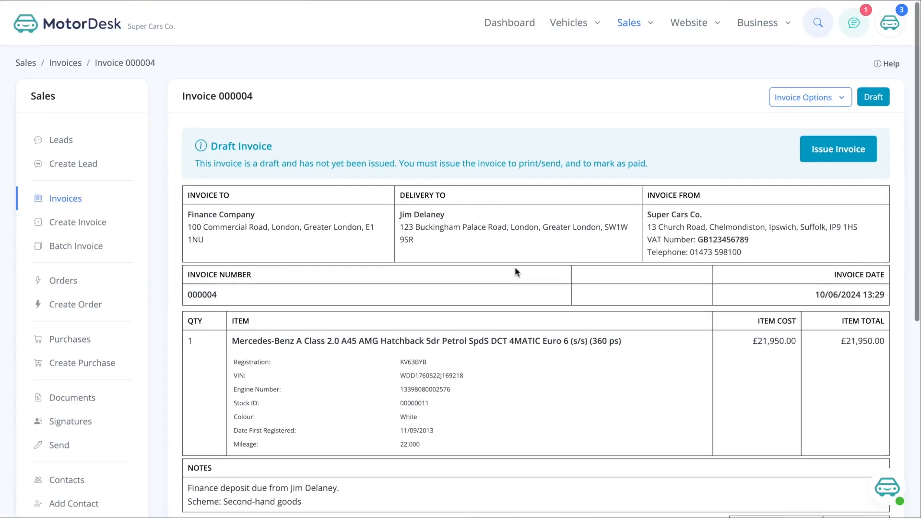
scroll(514, 267, "down", 1)
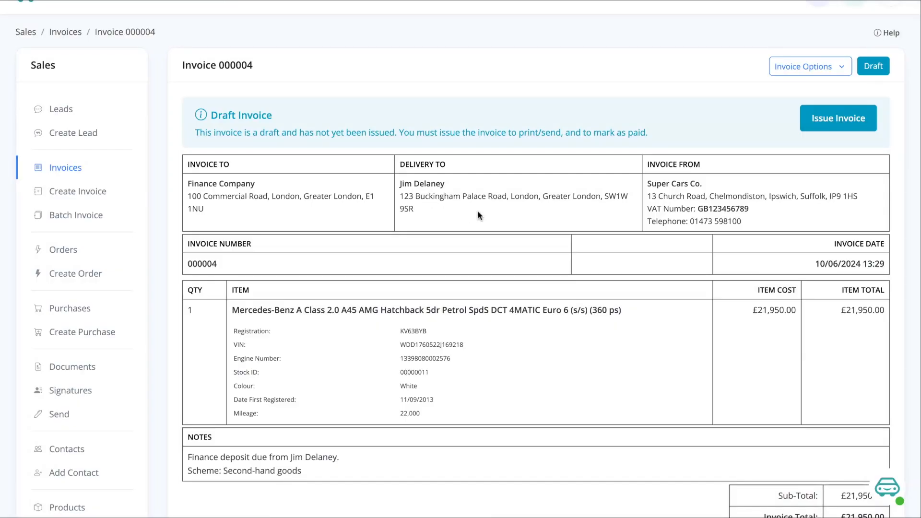
scroll(477, 210, "down", 1)
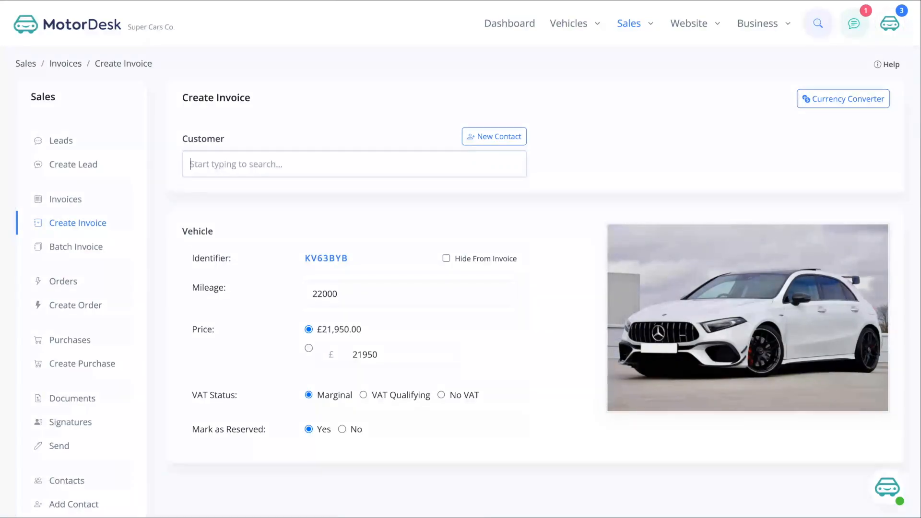
- Select the private customer's contact for another new invoice and set its finance amount to £5000
type("jim")
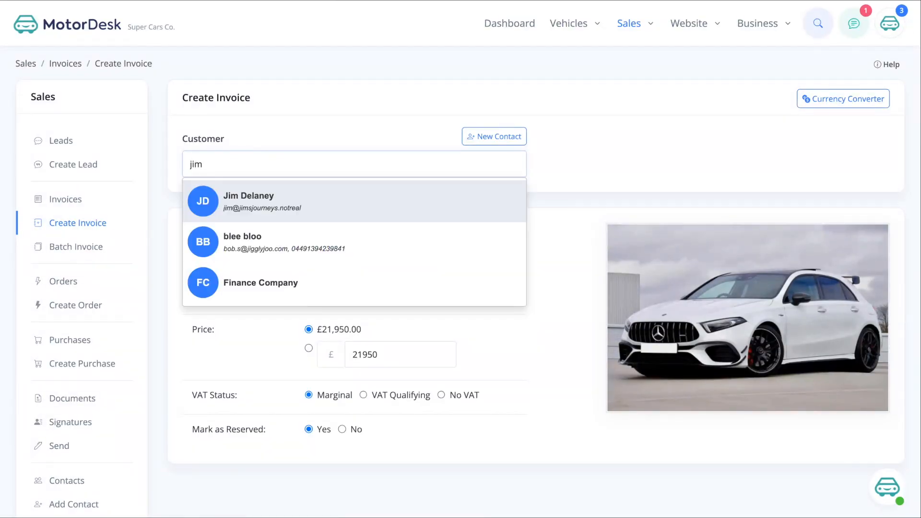
key("Return")
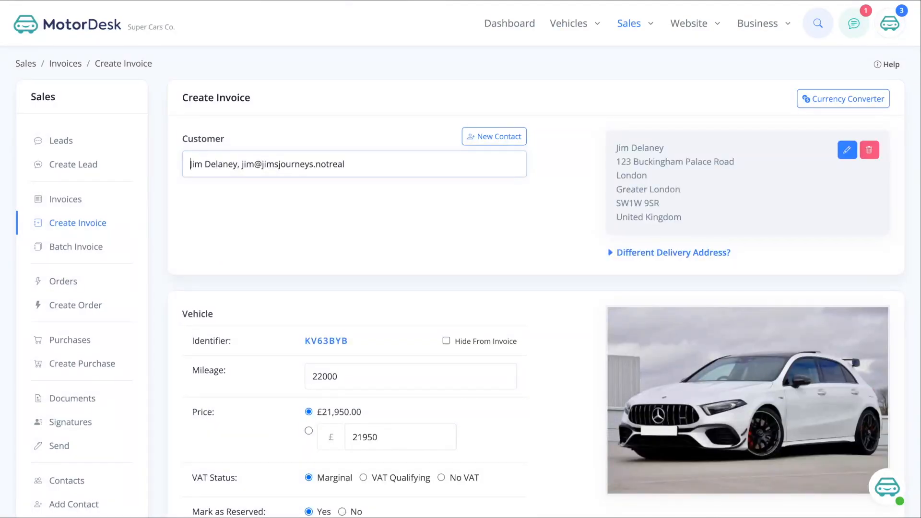
scroll(437, 292, "down", 10)
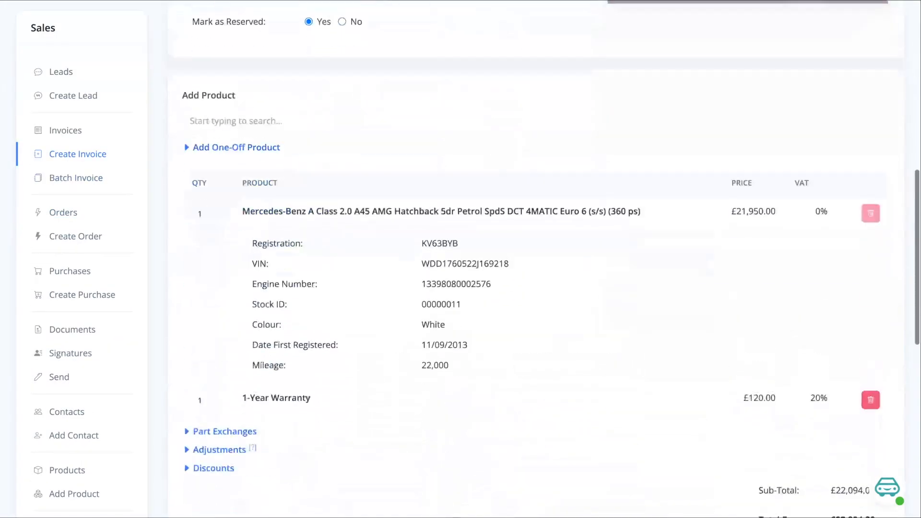
scroll(392, 413, "down", 8)
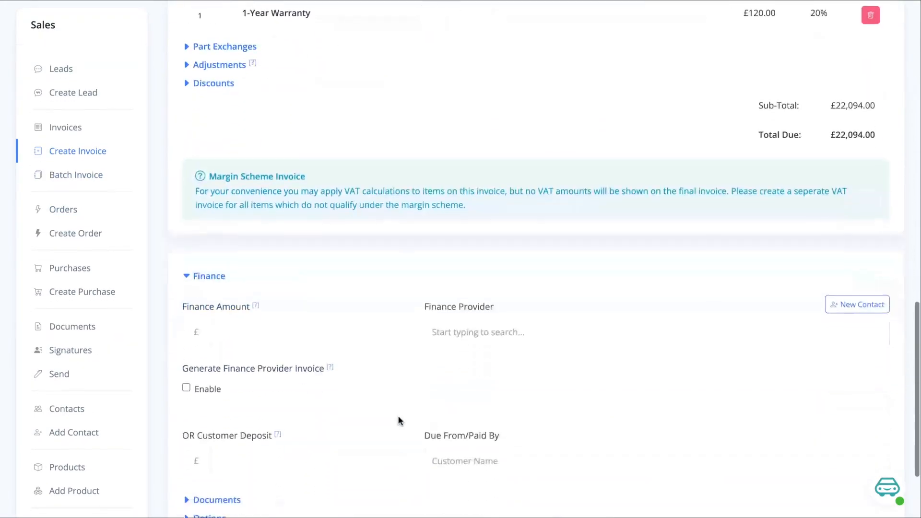
left_click(310, 334)
type("5000")
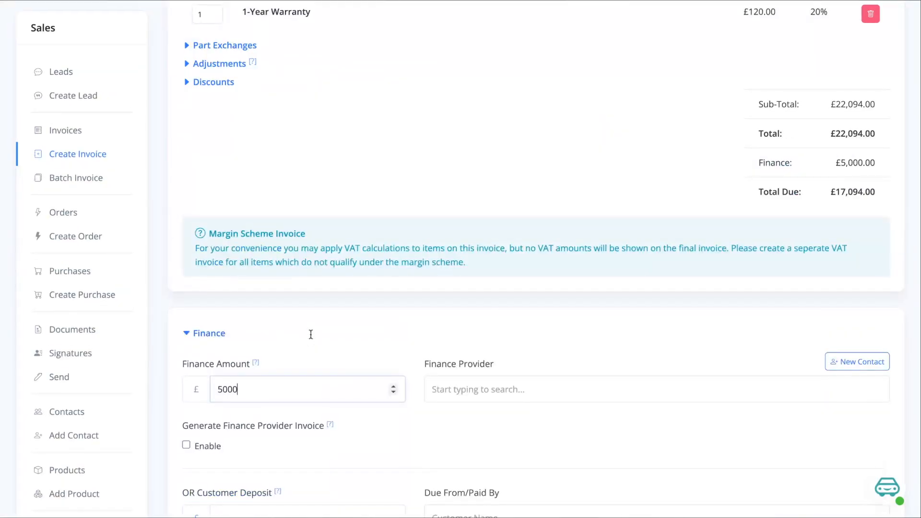
type("finance")
- Choose Finance Company as the finance provider and enable generating a finance provider invoice
left_click(482, 427)
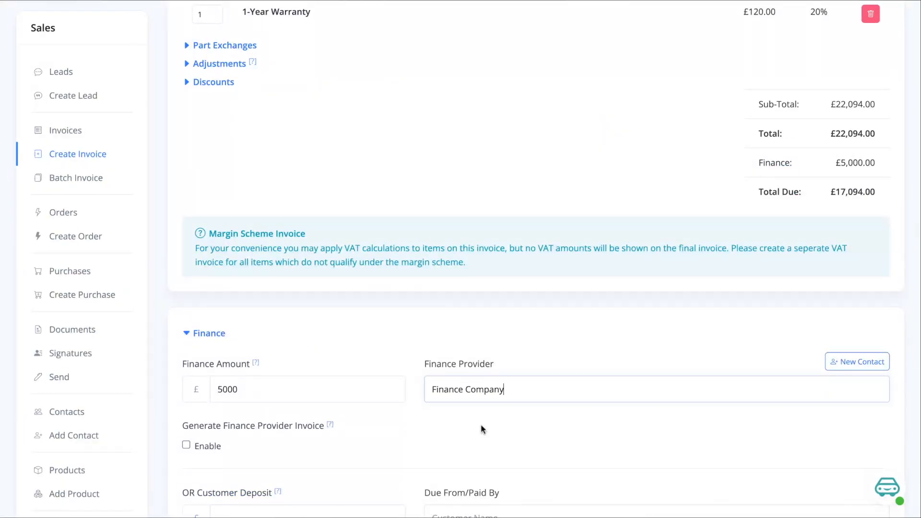
left_click(186, 446)
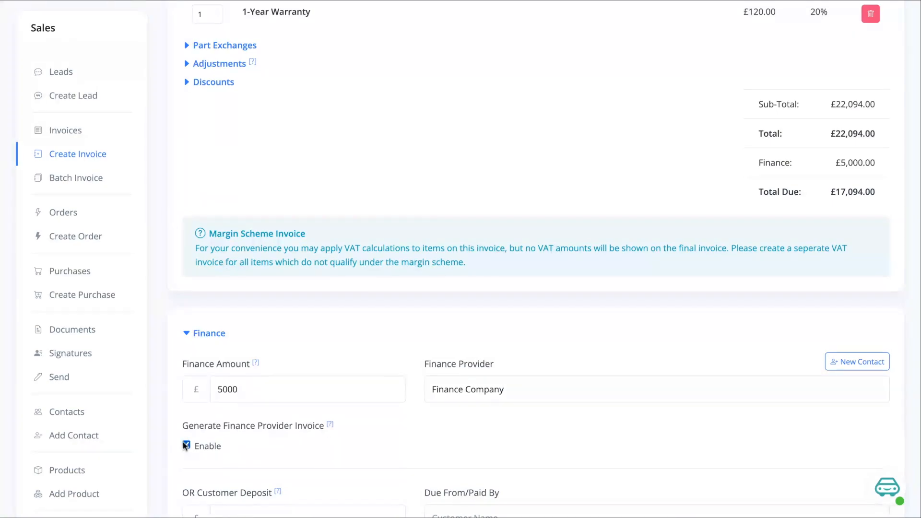
- Create the customer invoice with the customer deposit left empty
scroll(358, 398, "down", 1)
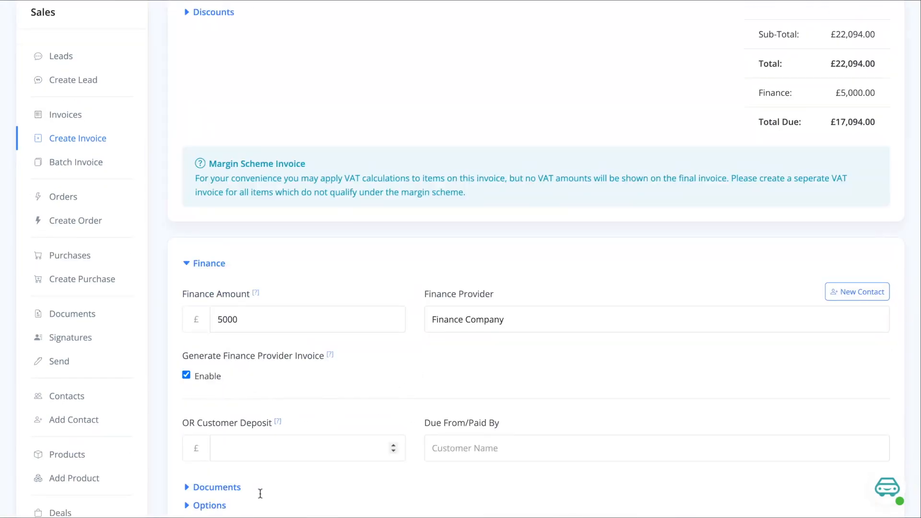
scroll(366, 411, "down", 2)
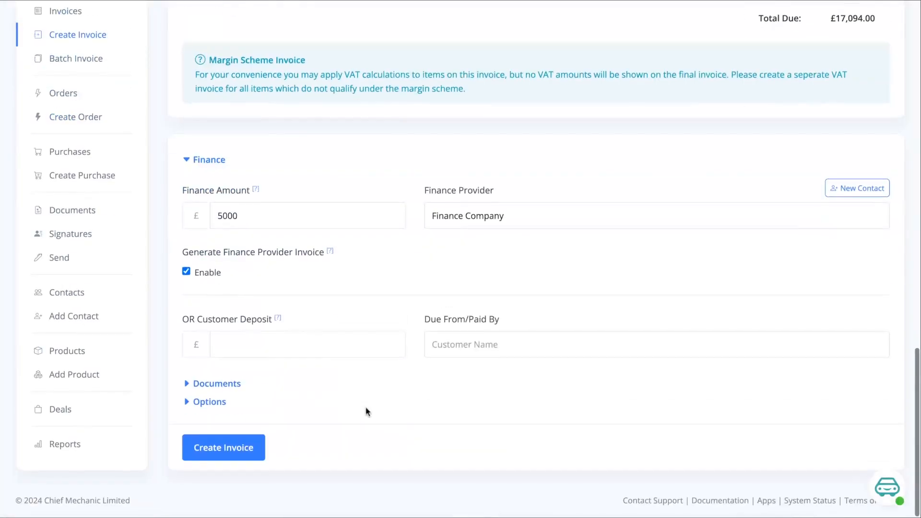
left_click(229, 450)
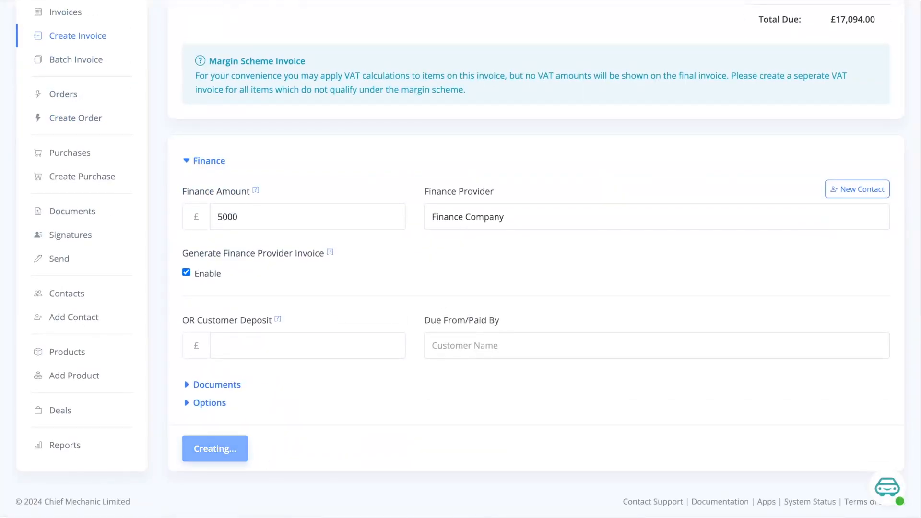
- Issue the draft customer invoice and open its related finance provider invoice
scroll(520, 251, "down", 5)
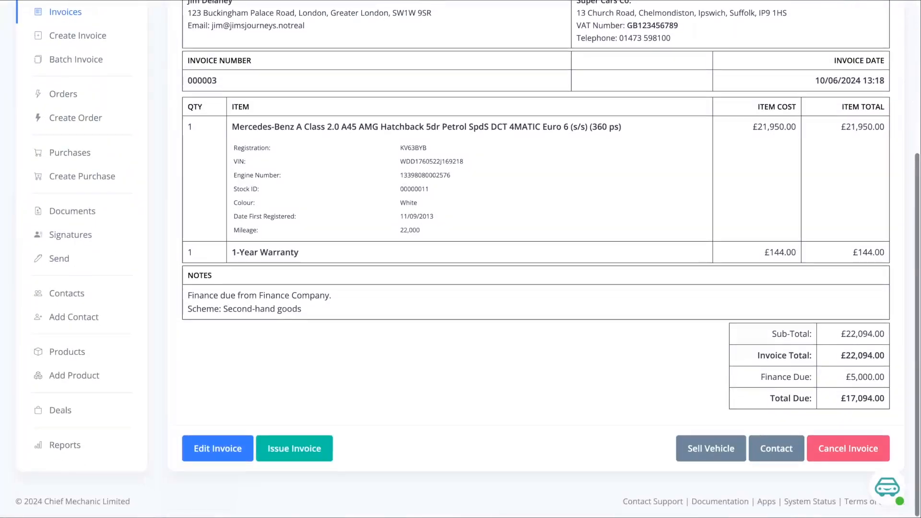
left_click(294, 449)
scroll(351, 439, "down", 7)
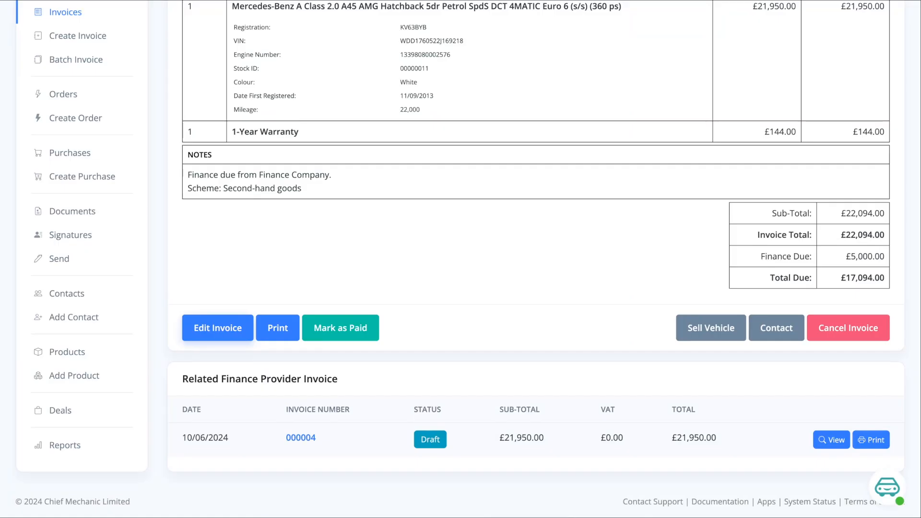
left_click(298, 438)
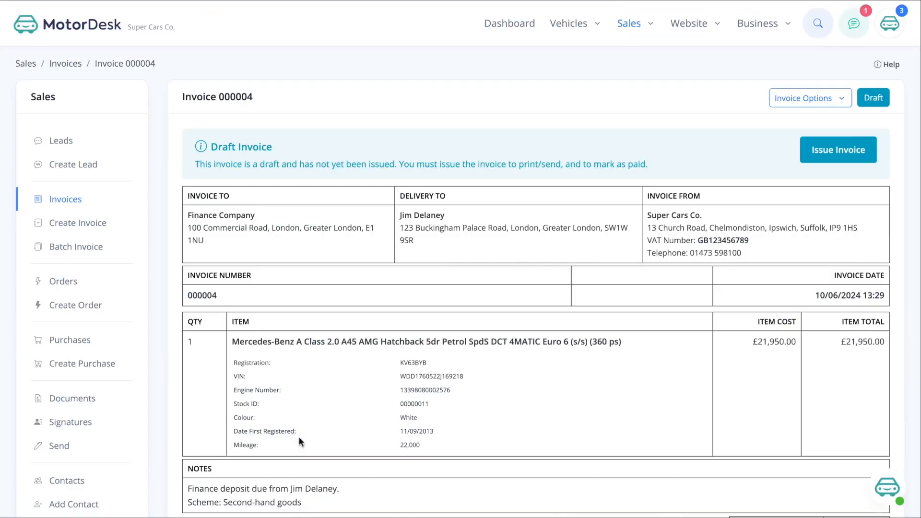
- Examine the finance provider invoice's addresses, notes and totals, and compare them with the related customer invoice
scroll(514, 273, "down", 1)
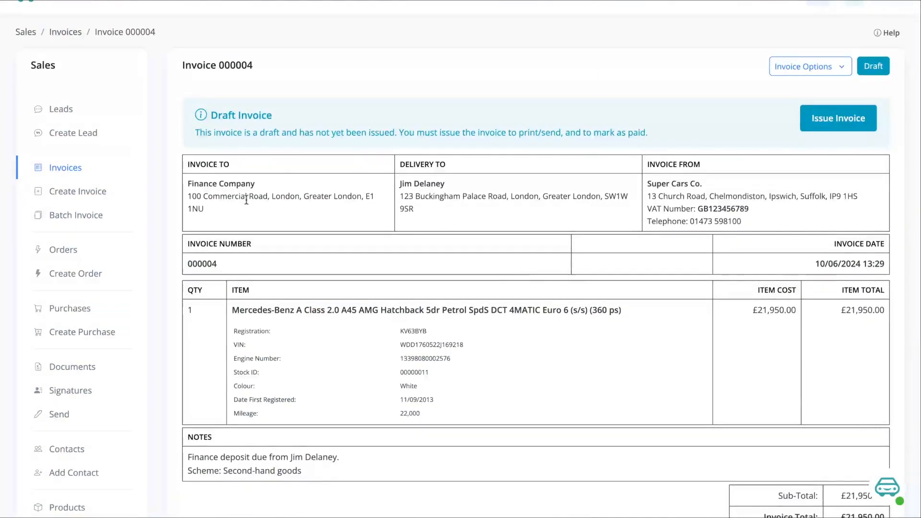
scroll(312, 461, "down", 3)
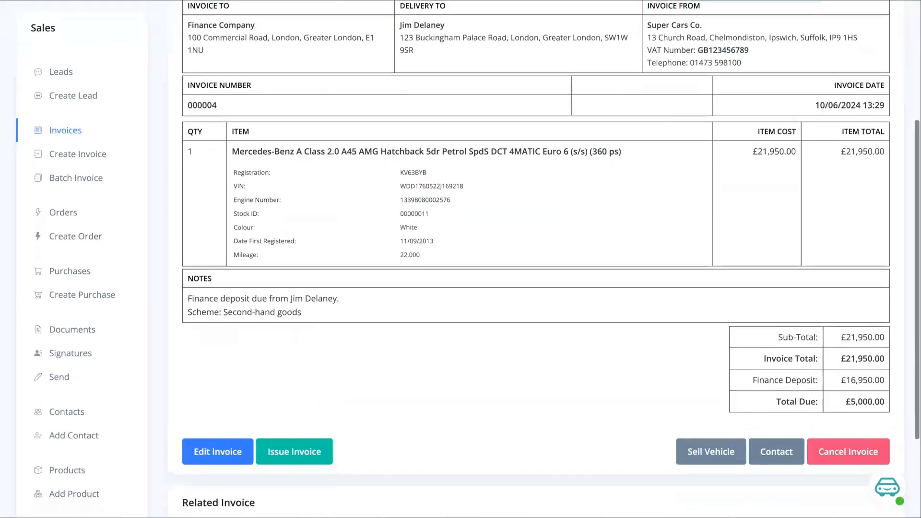
scroll(300, 455, "down", 2)
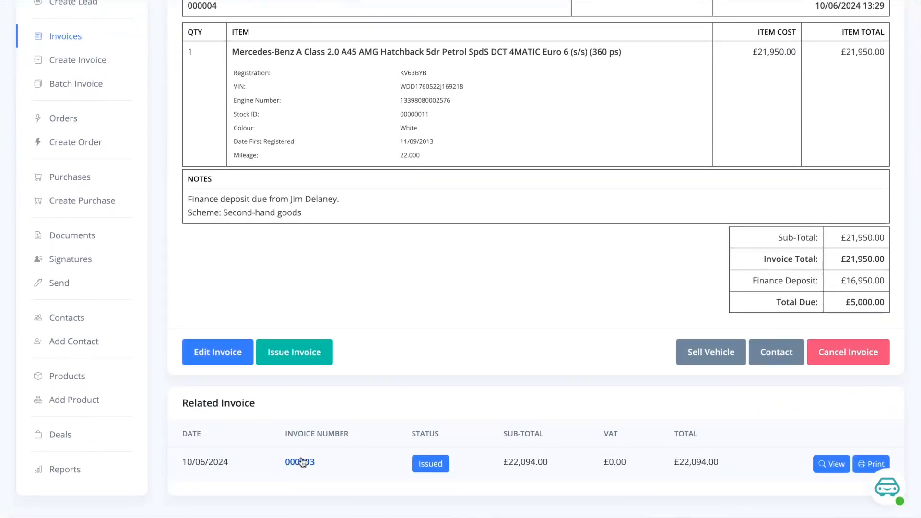
left_click(301, 462)
scroll(298, 456, "down", 2)
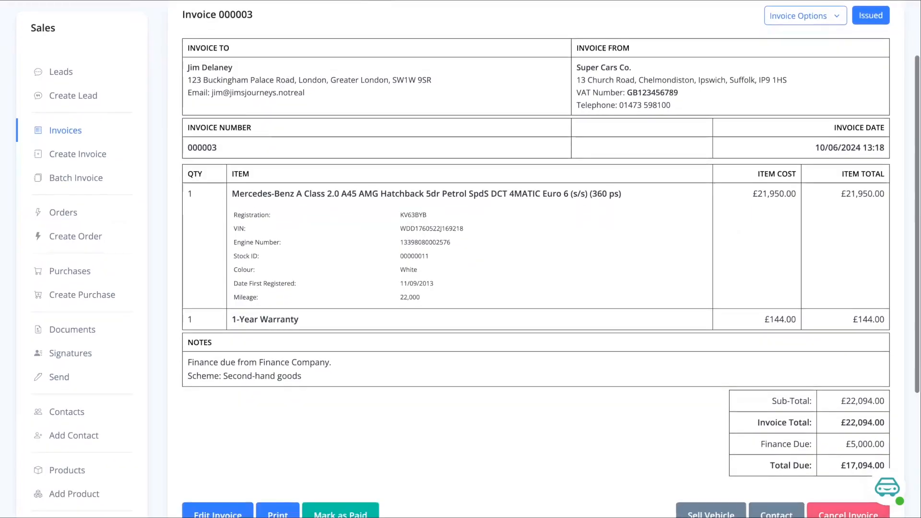
scroll(483, 245, "down", 1)
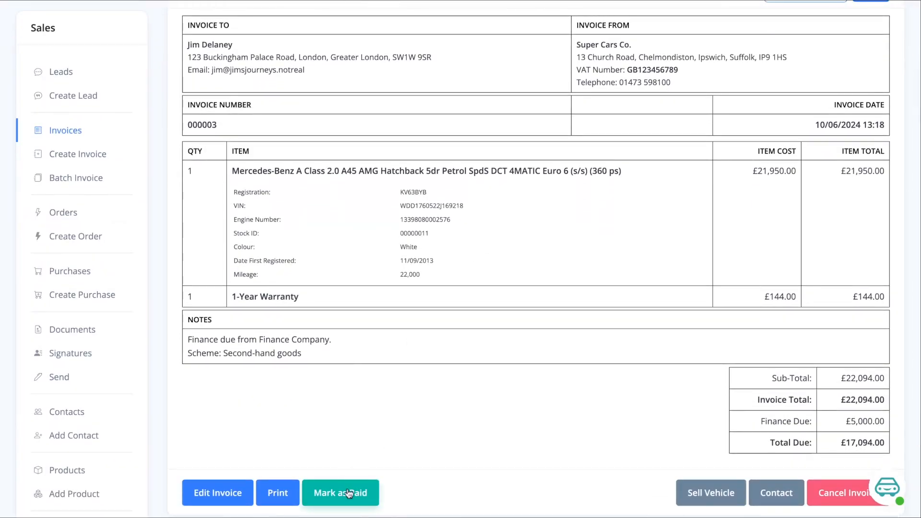
scroll(398, 368, "down", 1)
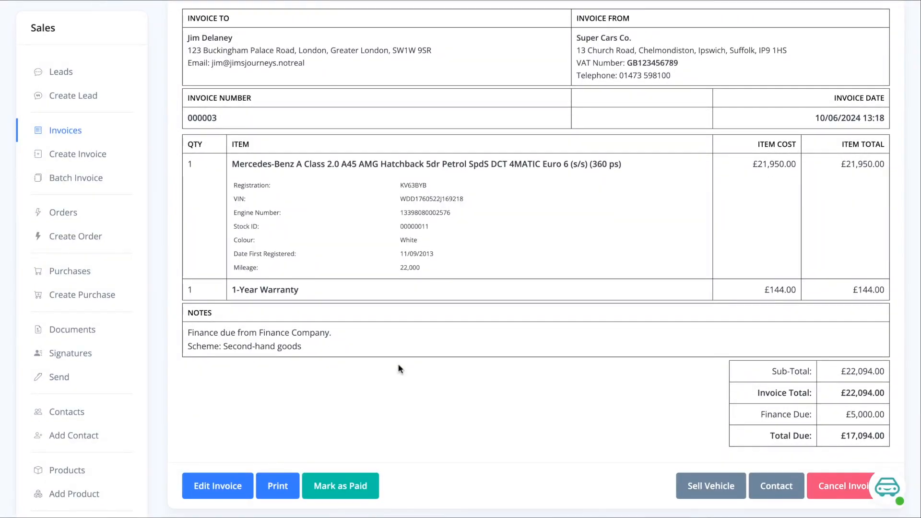
scroll(335, 384, "down", 3)
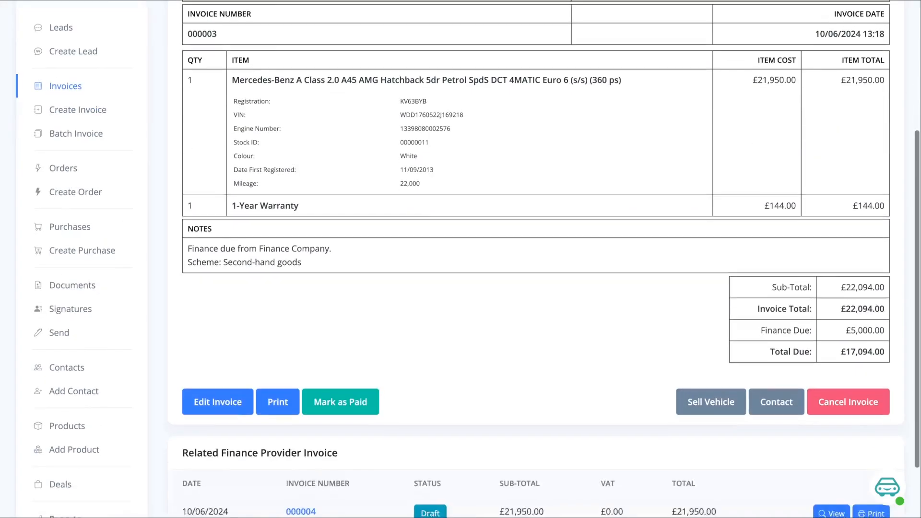
- Return to the related draft finance provider invoice for the Mercedes-Benz A Class and issue it
left_click(301, 465)
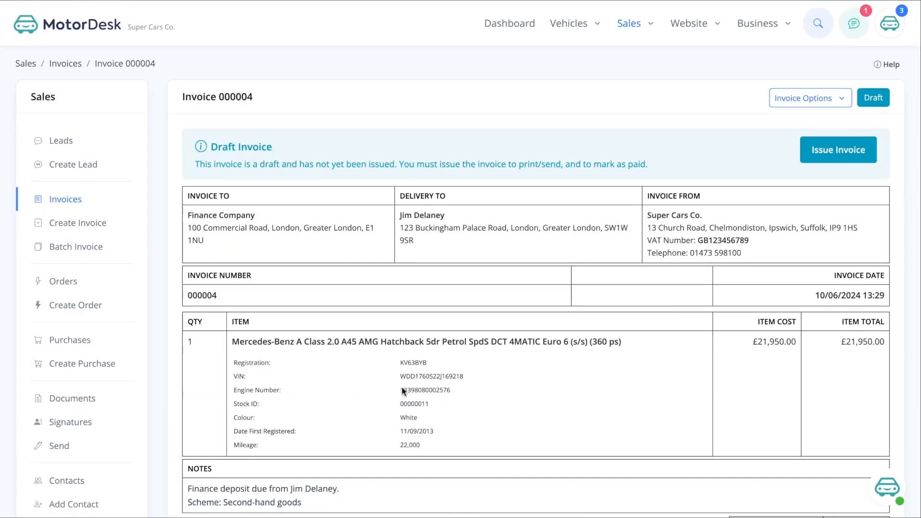
scroll(402, 387, "down", 5)
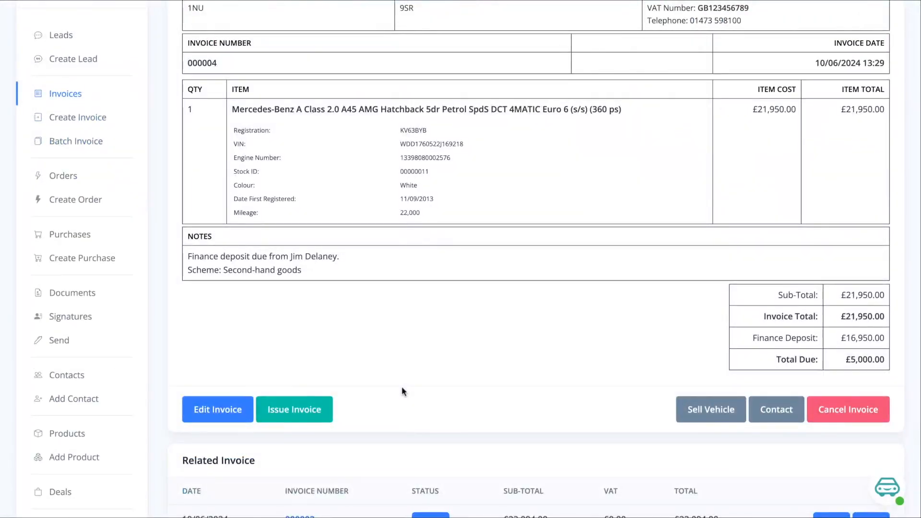
left_click(298, 412)
scroll(370, 382, "down", 5)
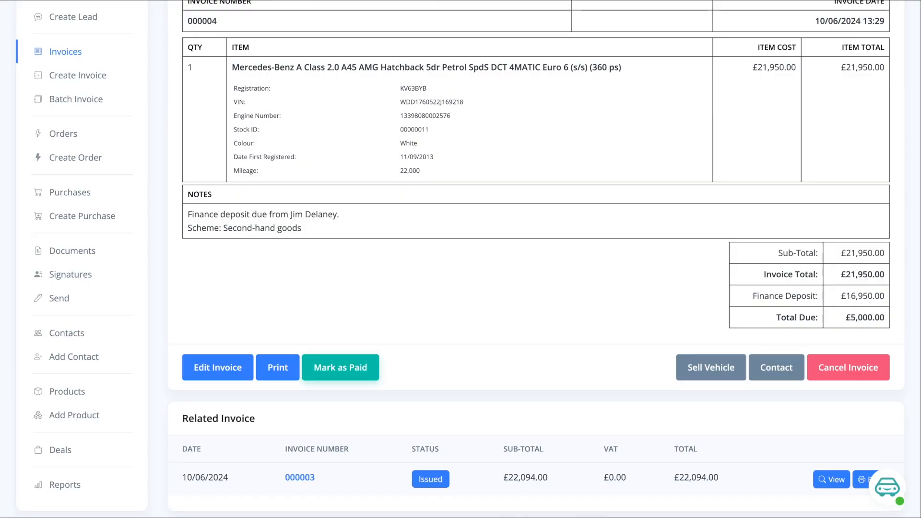
scroll(536, 164, "up", 6)
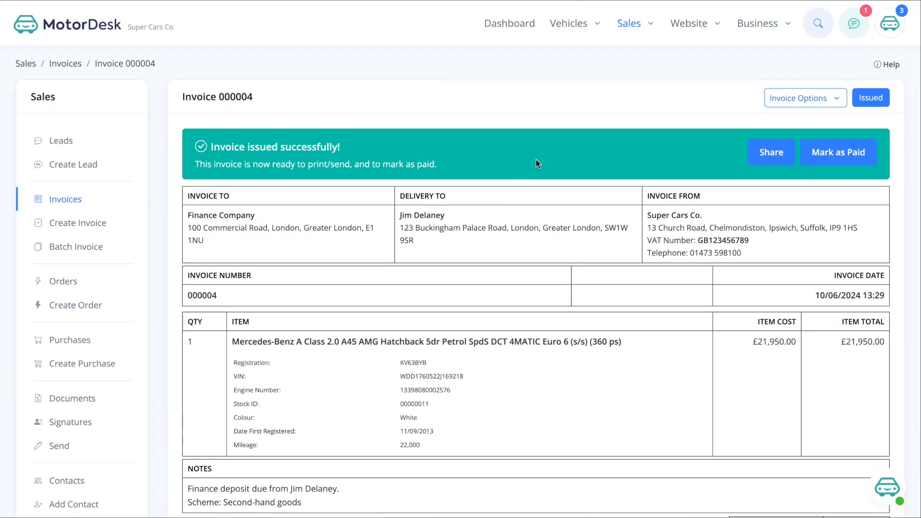
- In the business payments and invoicing settings, set finance provider invoices to include products and part exchanges
mouse_move(761, 25)
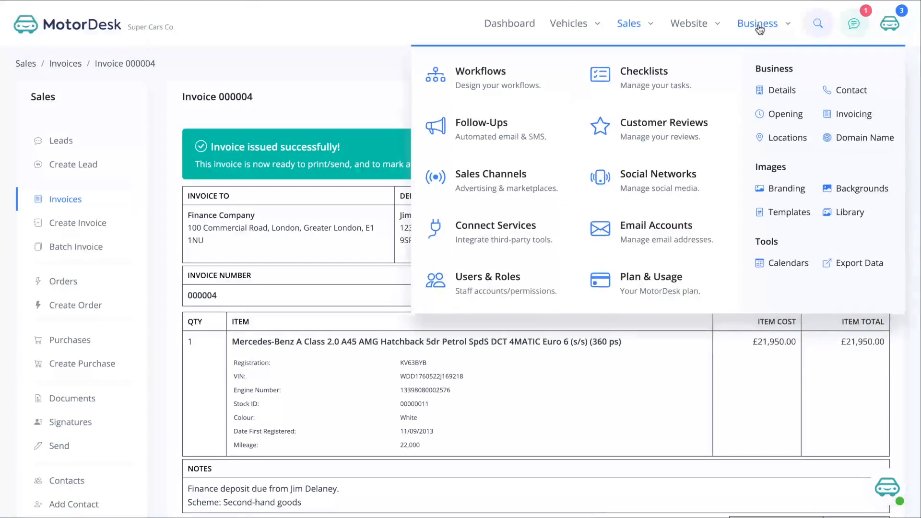
left_click(852, 114)
scroll(574, 259, "down", 10)
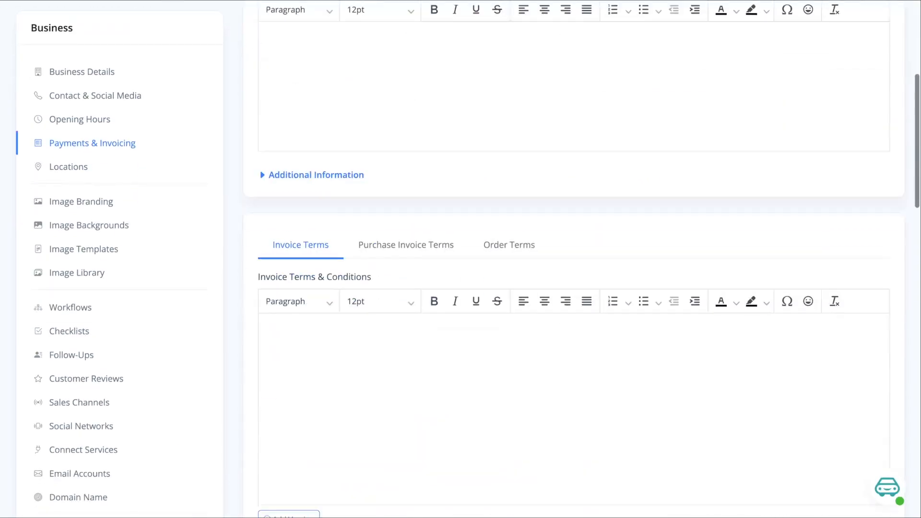
scroll(415, 300, "down", 10)
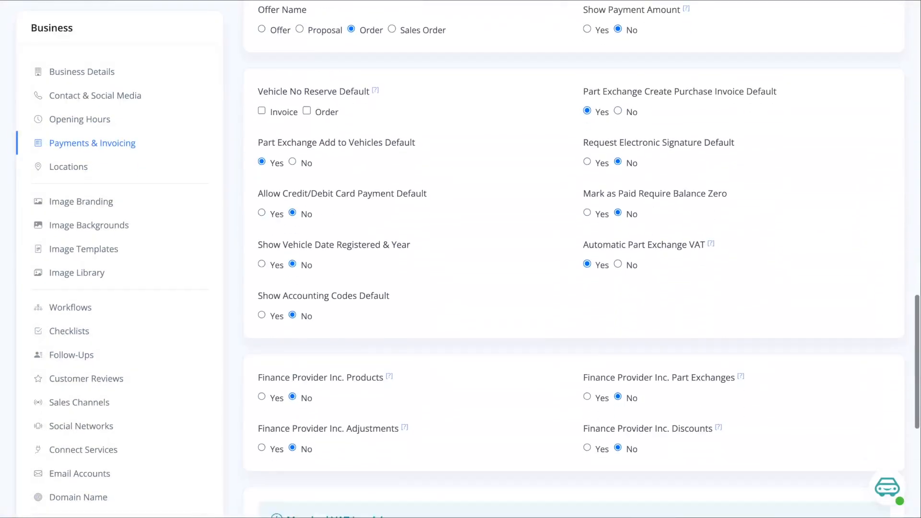
left_click(261, 353)
left_click(586, 353)
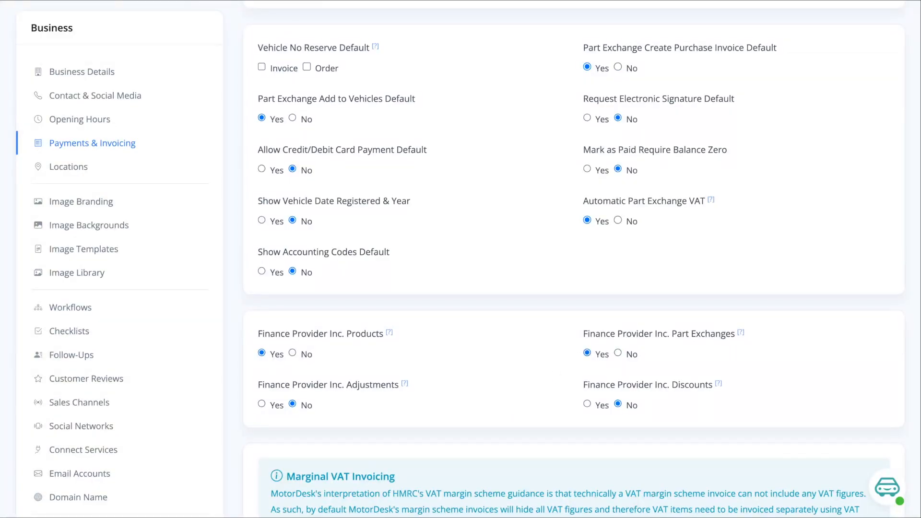
- Set finance provider invoices to include discounts and adjustments as well, and save the invoicing settings
left_click(586, 404)
left_click(262, 404)
scroll(507, 285, "down", 1)
scroll(506, 285, "down", 5)
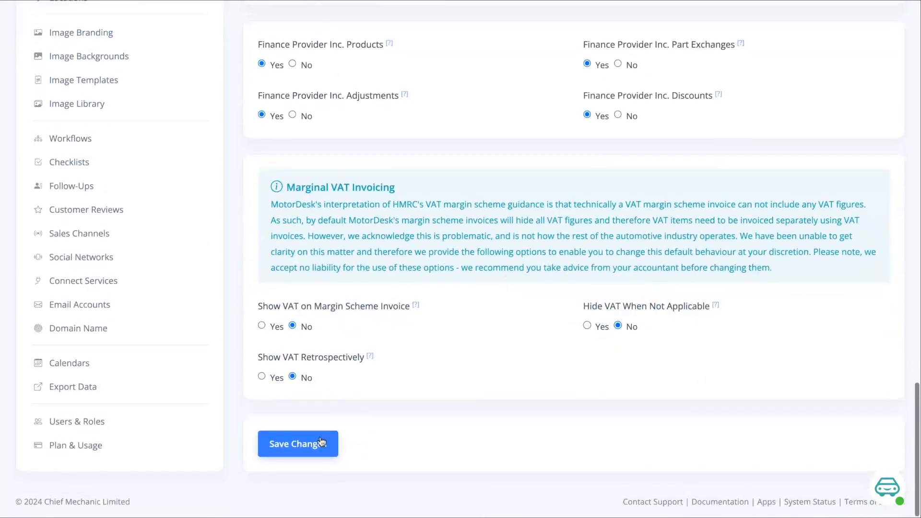
left_click(312, 443)
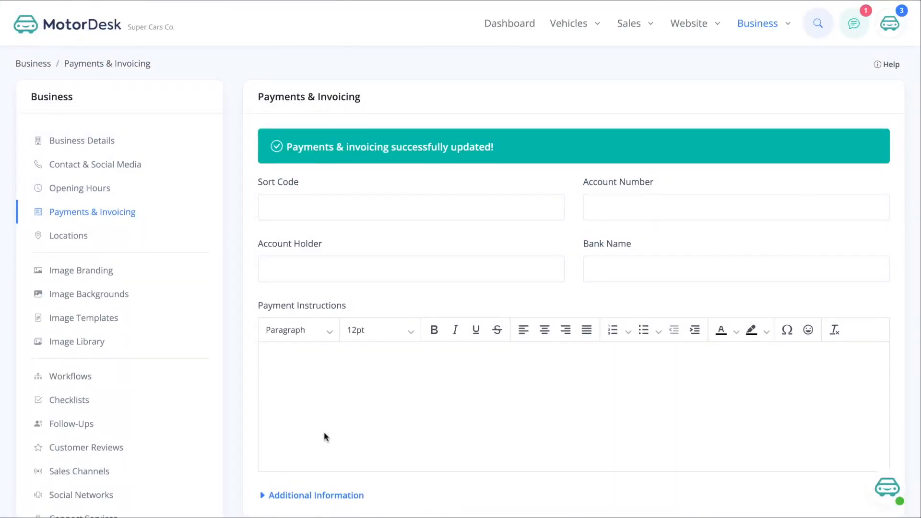
- Open the Jaguar XF 2.0d Prestige Saloon from the vehicle stock and start a sales invoice for it
mouse_move(555, 36)
left_click(485, 85)
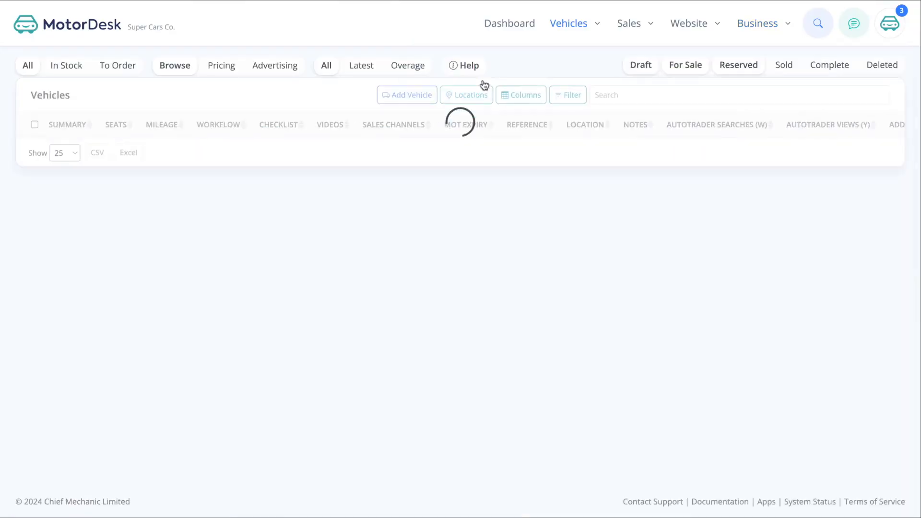
scroll(200, 310, "down", 2)
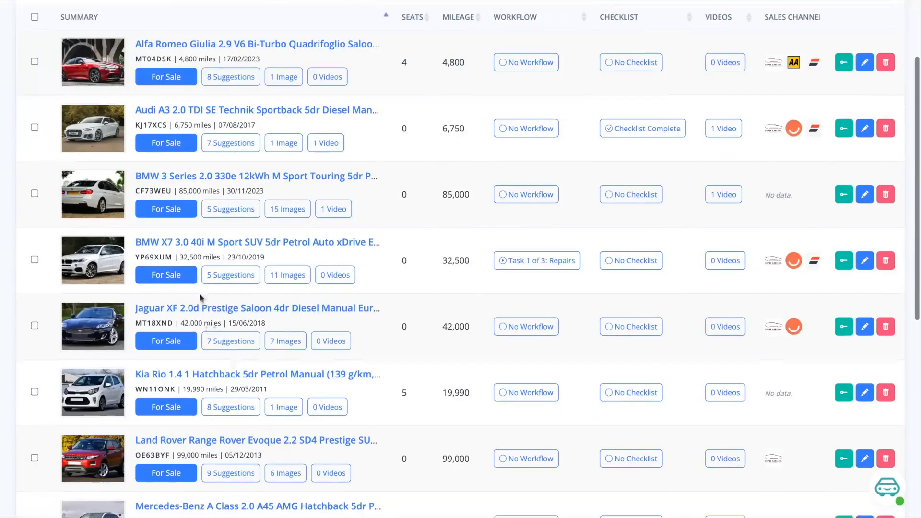
left_click(199, 309)
scroll(130, 327, "down", 10)
left_click(72, 445)
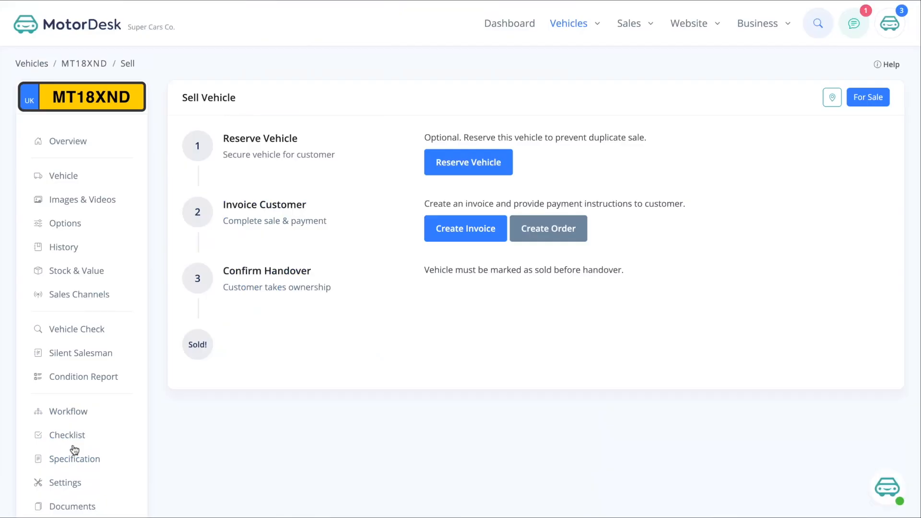
left_click(445, 237)
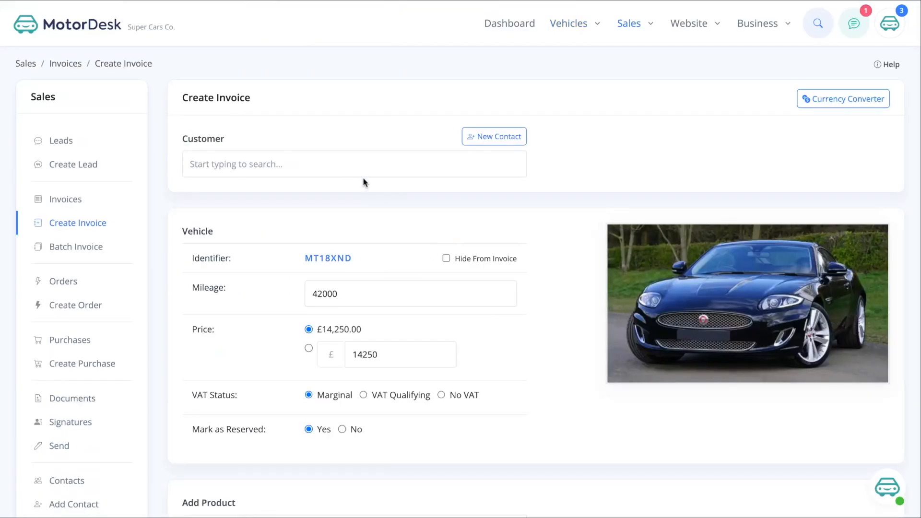
- Select the private customer's contact for the Jaguar invoice and add the 1-Year Warranty product
left_click(352, 170)
type("jim")
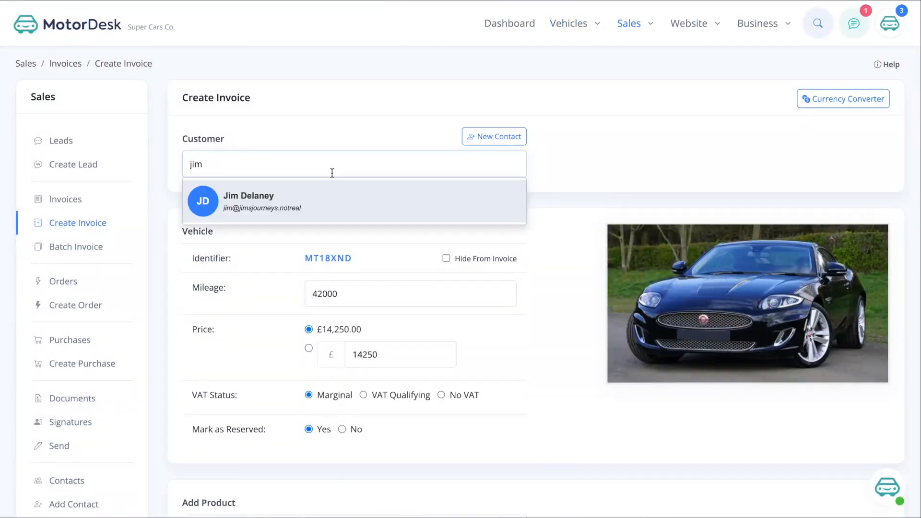
left_click(345, 200)
scroll(353, 271, "down", 6)
left_click(269, 192)
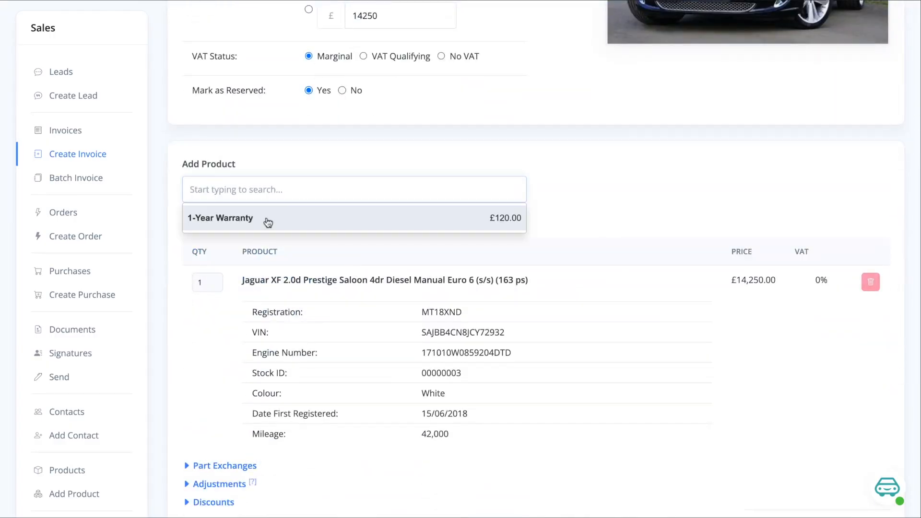
left_click(267, 220)
- Choose Finance Company as the finance provider in the Jaguar invoice's finance details
scroll(379, 239, "down", 8)
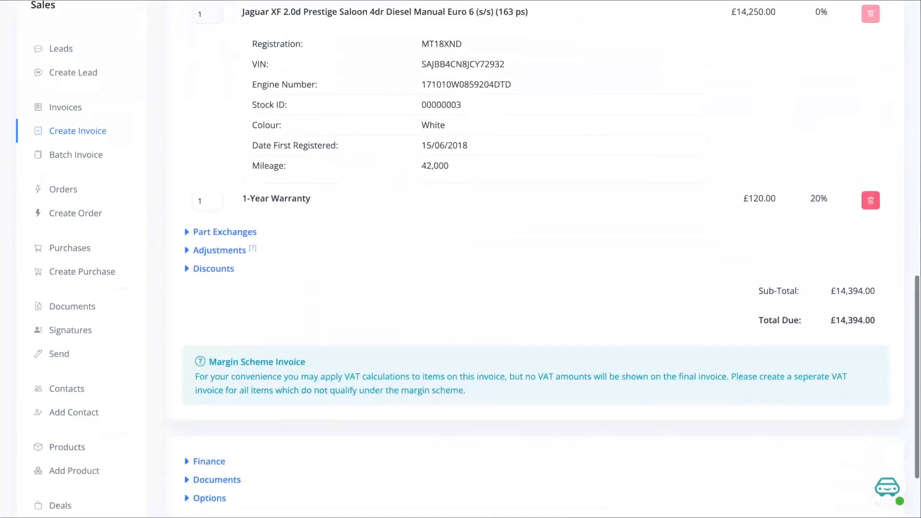
left_click(201, 366)
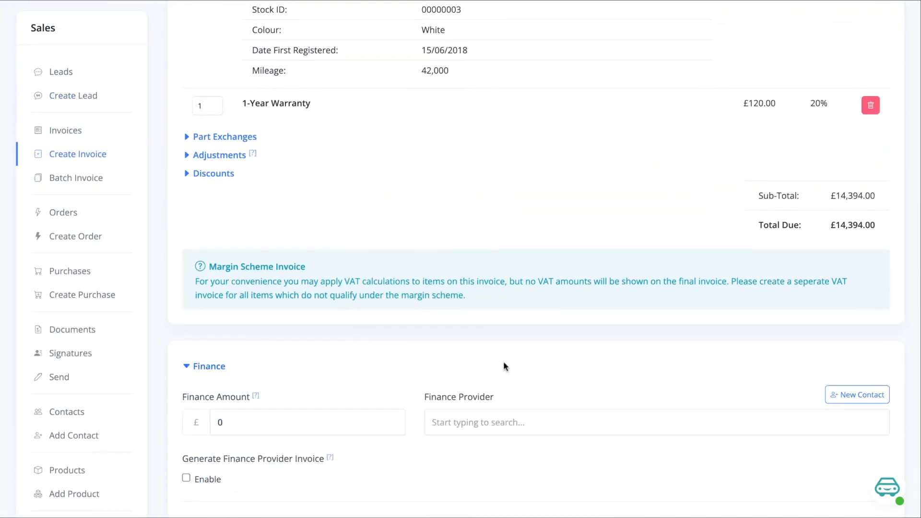
scroll(502, 361, "down", 2)
left_click(455, 324)
type("finance")
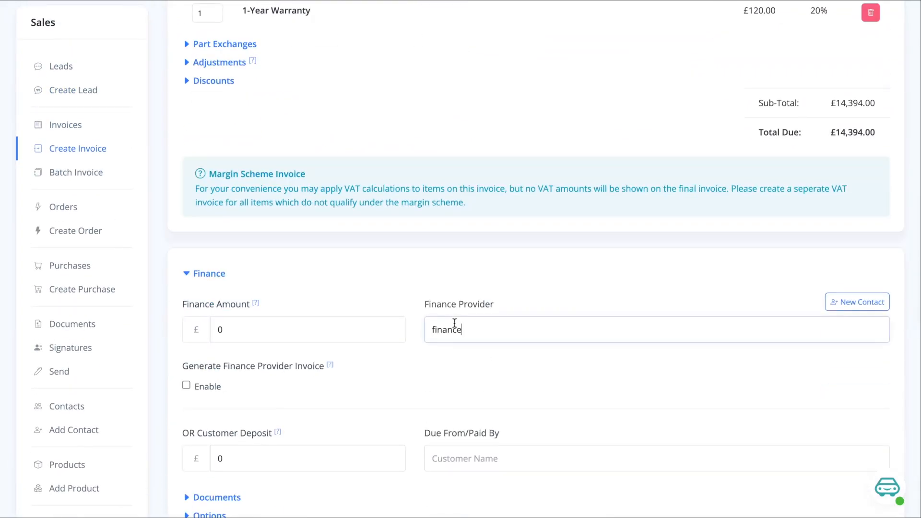
left_click(479, 364)
scroll(381, 376, "down", 1)
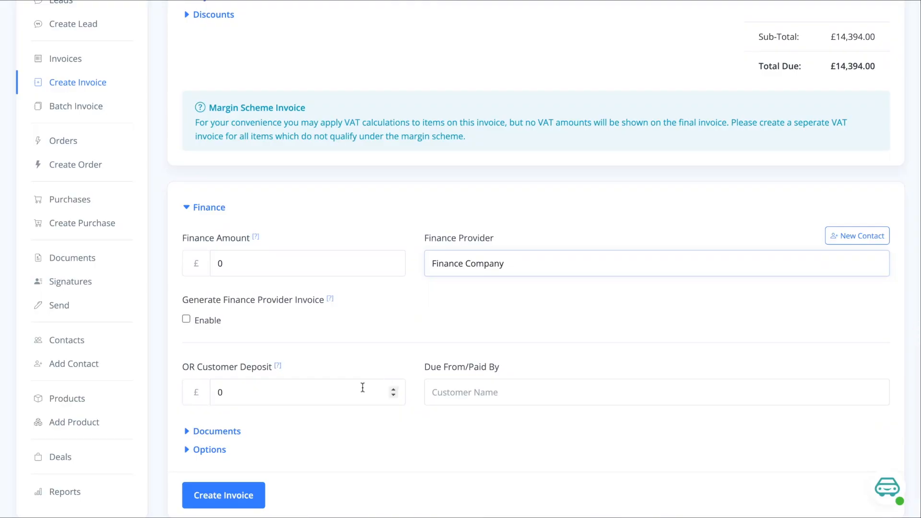
- Set the finance amount to £5000 and create the customer invoice with finance provider invoice generation enabled
double_click(252, 261)
type("5000")
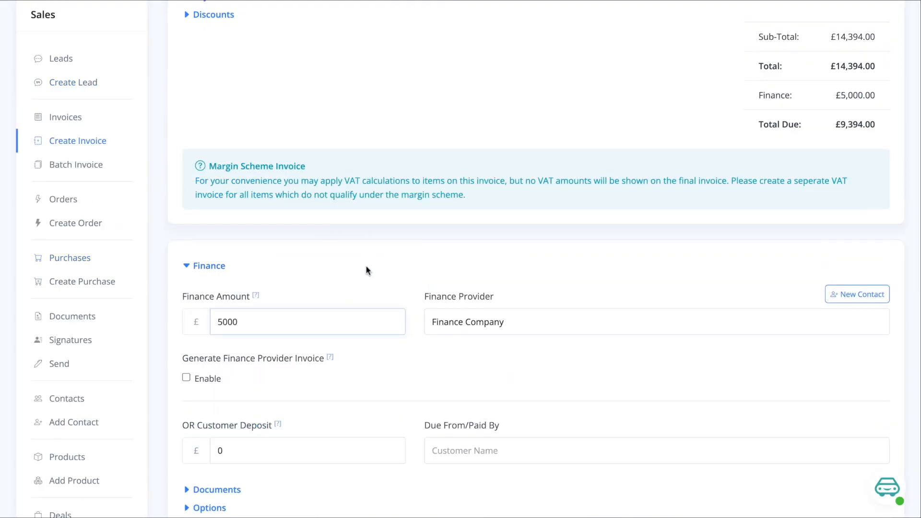
left_click(188, 377)
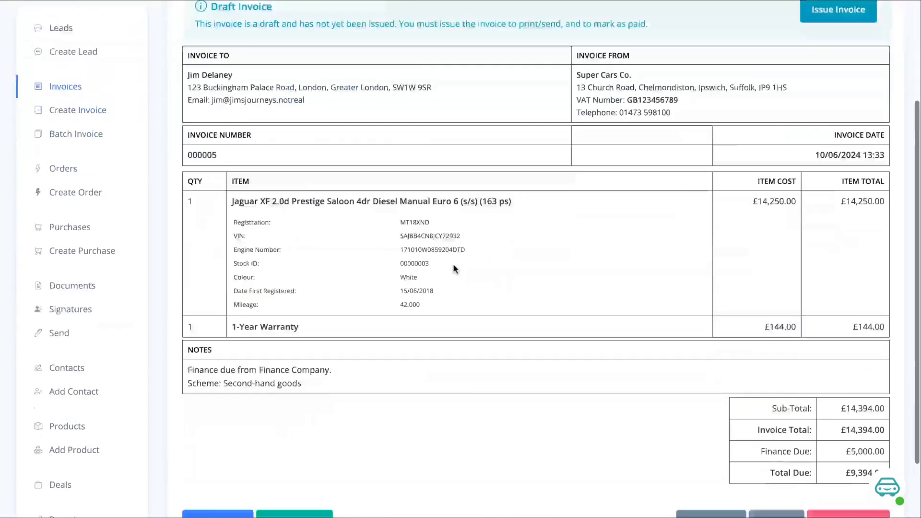
- Issue the draft Jaguar customer invoice and open its related finance provider invoice to check the included items and totals
scroll(453, 263, "down", 1)
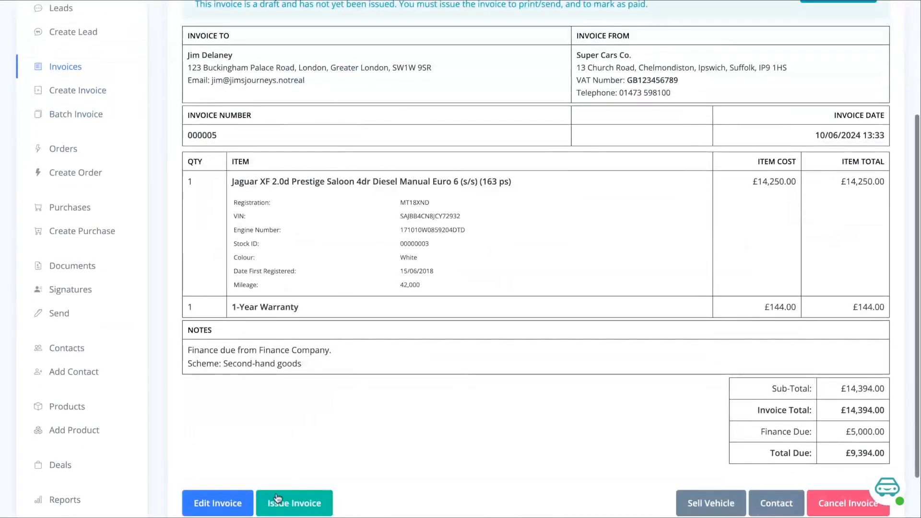
left_click(293, 502)
scroll(407, 355, "down", 3)
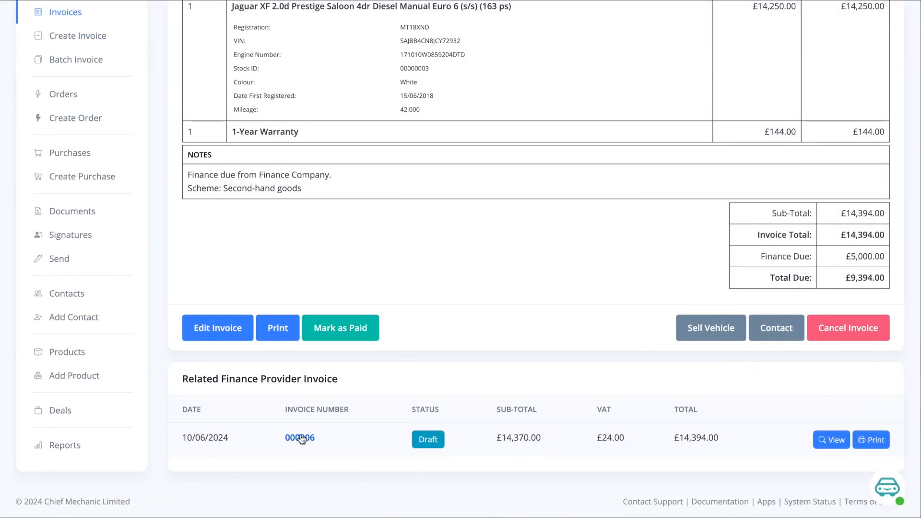
left_click(301, 438)
scroll(466, 366, "down", 1)
scroll(467, 369, "down", 1)
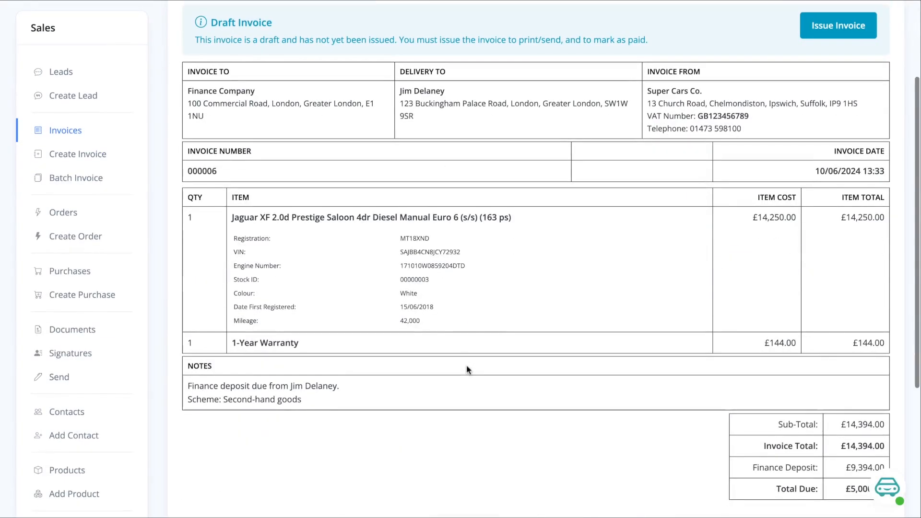